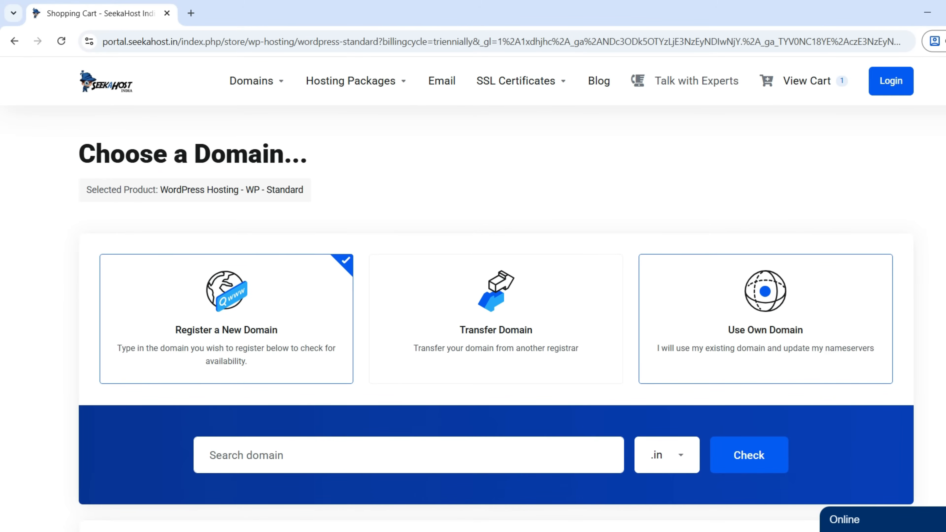
# Step: Use the already-owned domain businesssinc.com for the WP - Standard hosting order
pyautogui.click(766, 319)
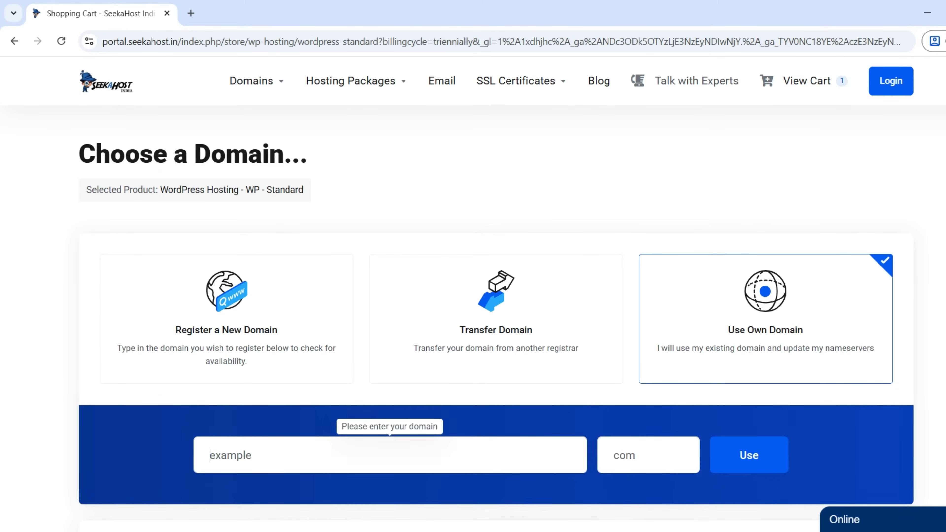
pyautogui.write('businesssinc')
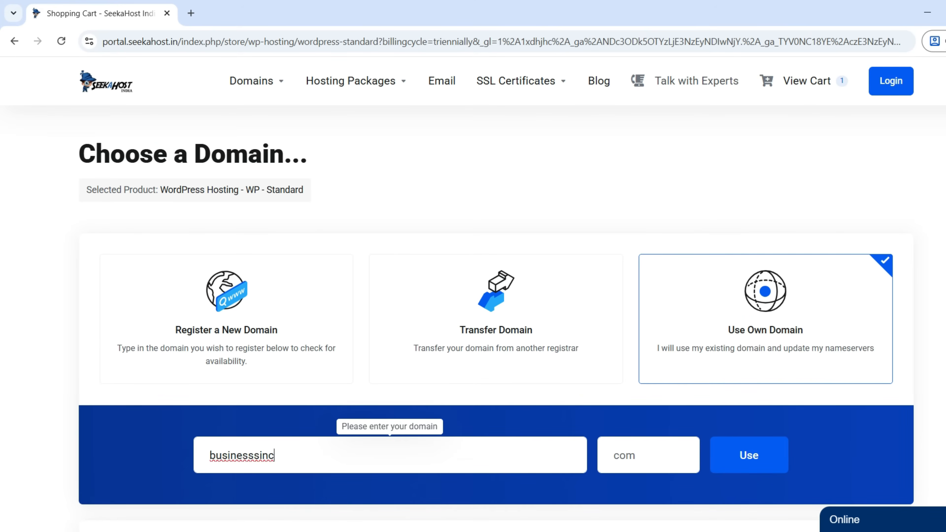
pyautogui.click(633, 455)
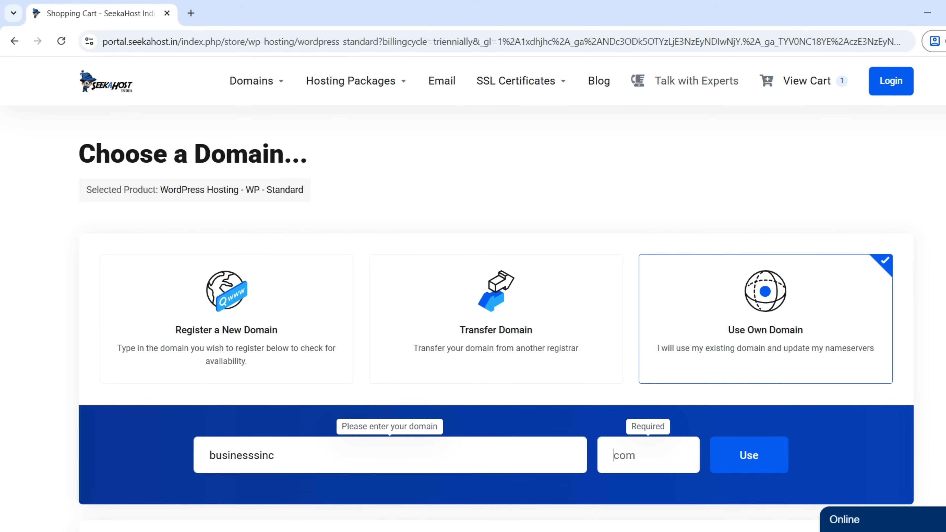
pyautogui.write('com')
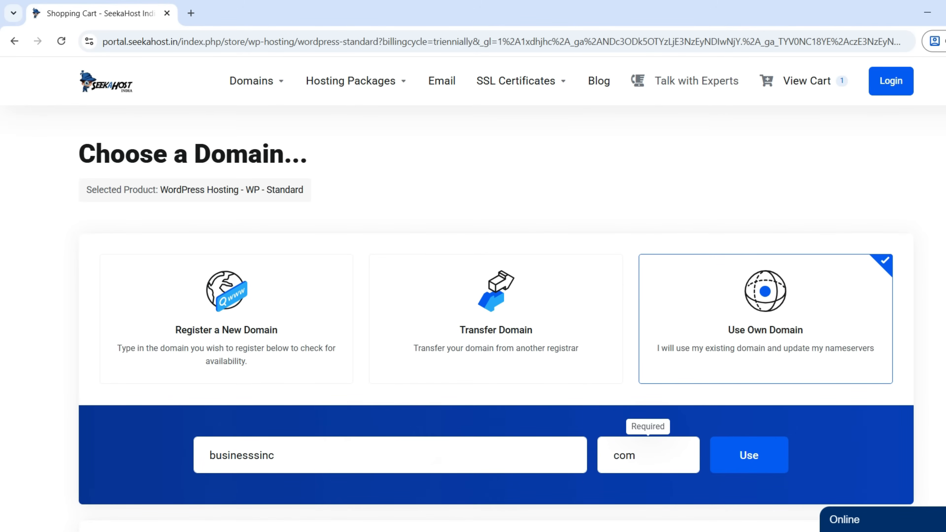
pyautogui.click(749, 455)
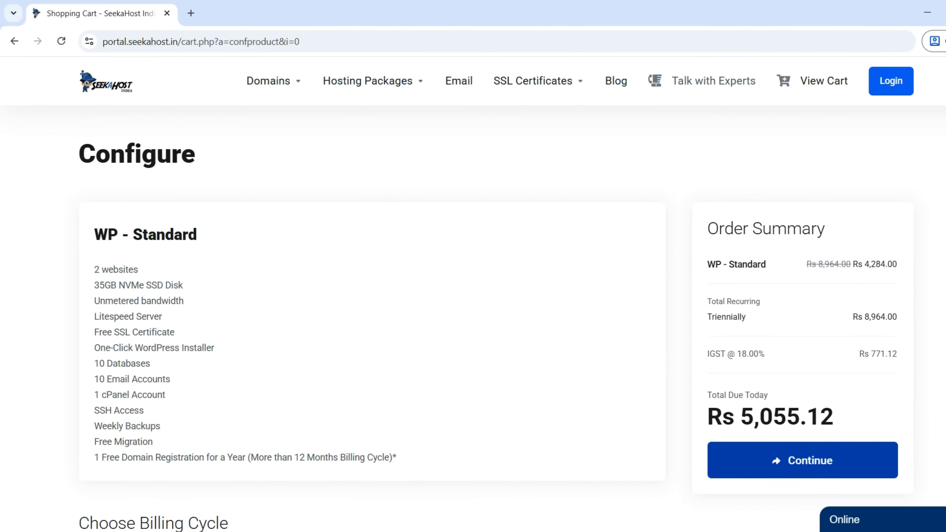
# Step: Switch the WP - Standard billing cycle to Annually
pyautogui.scroll(-8, 372, 298)
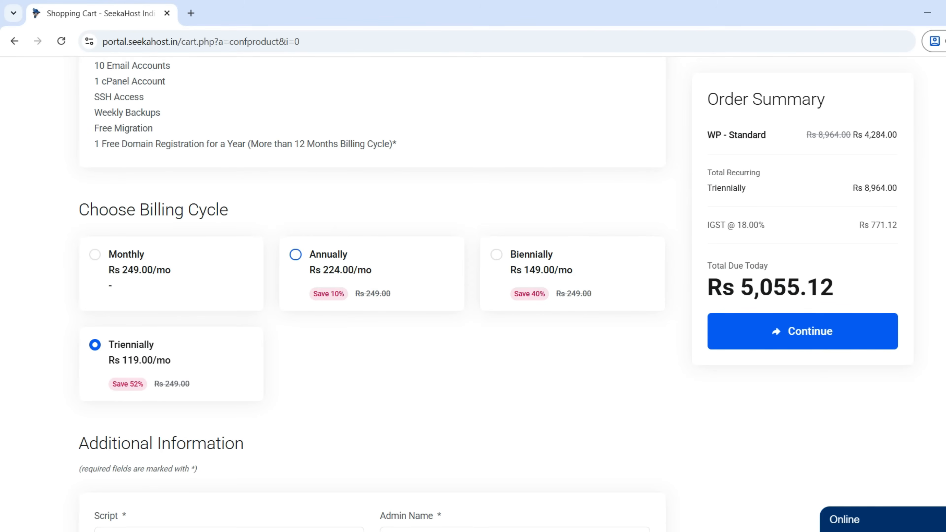
pyautogui.click(296, 255)
pyautogui.scroll(-4, 373, 261)
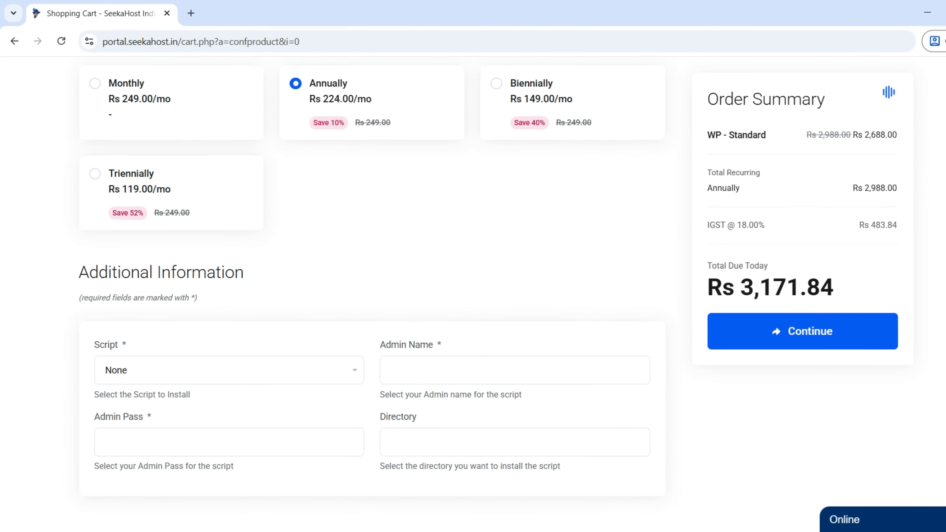
pyautogui.scroll(-2, 373, 298)
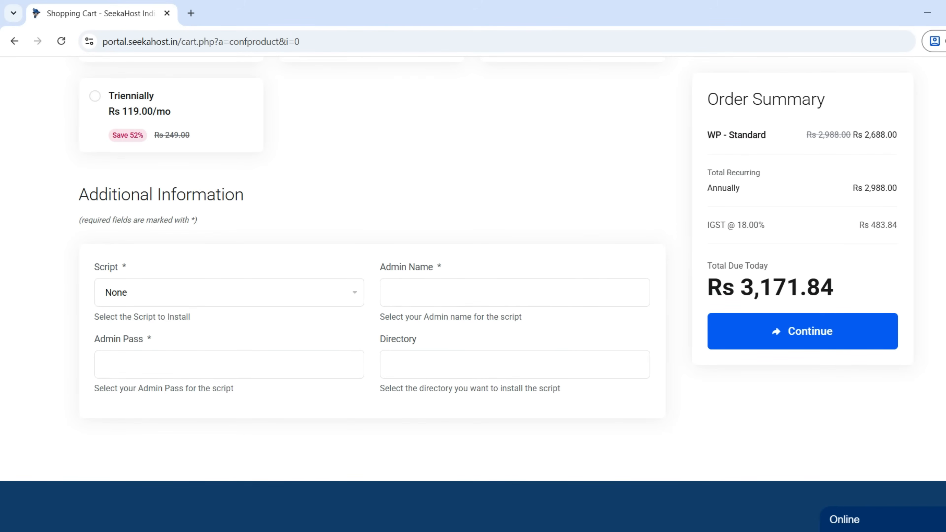
# Step: Set WordPress to install with admin name 'admin' and an admin password, then continue to checkout
pyautogui.click(229, 292)
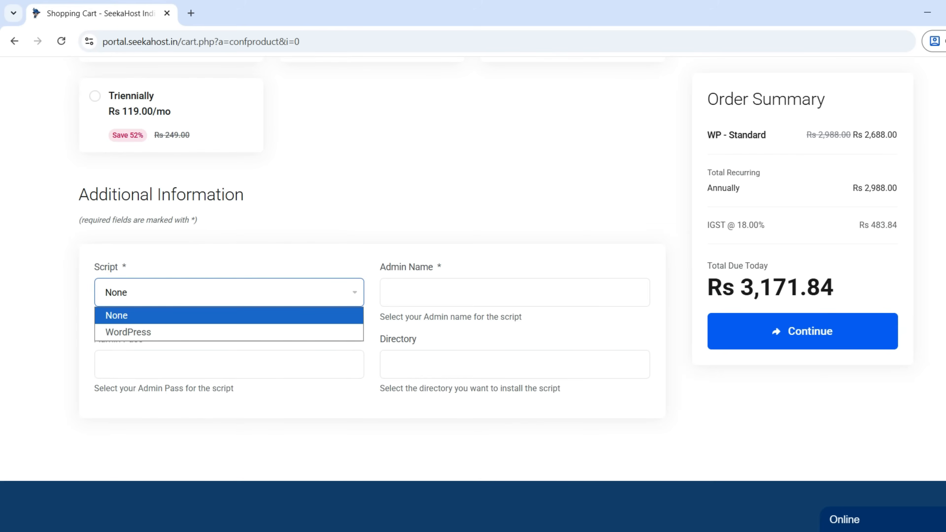
pyautogui.click(229, 332)
pyautogui.click(514, 293)
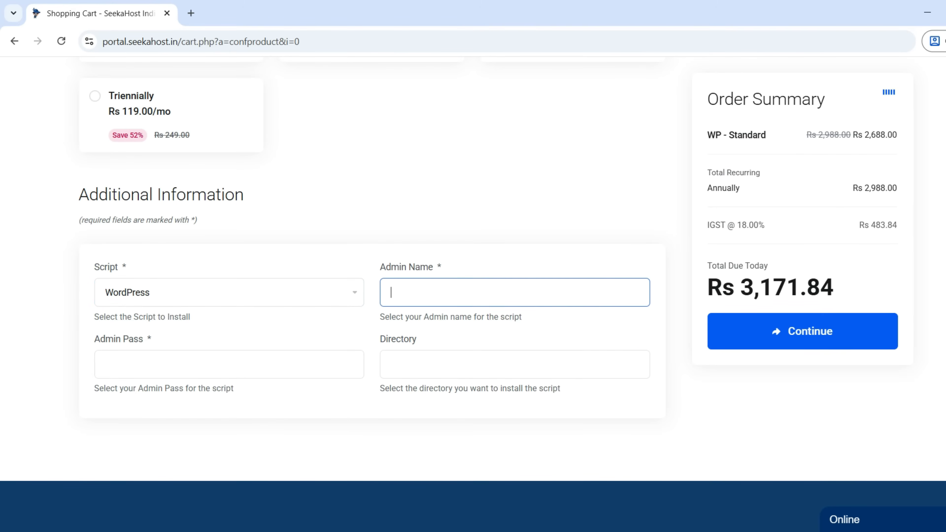
pyautogui.write('admin')
pyautogui.click(105, 364)
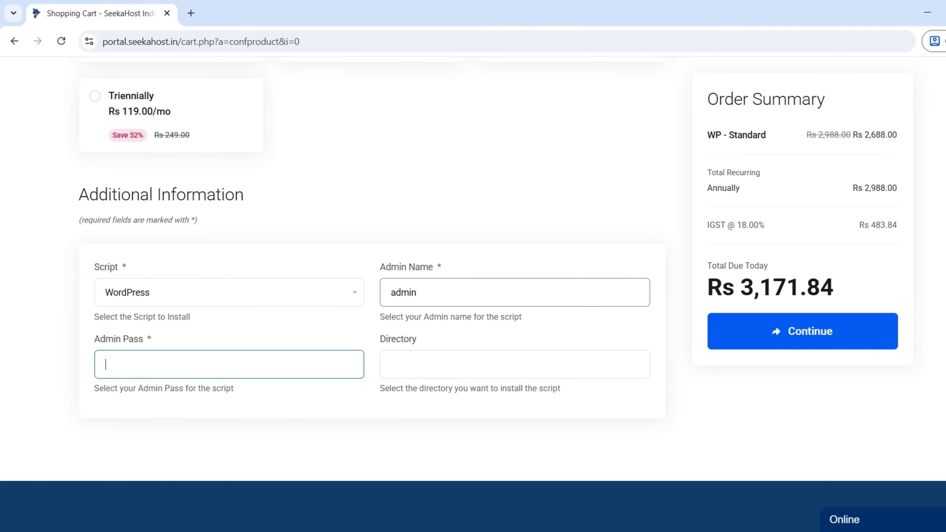
pyautogui.write('••••••••••••••')
pyautogui.press('Tab')
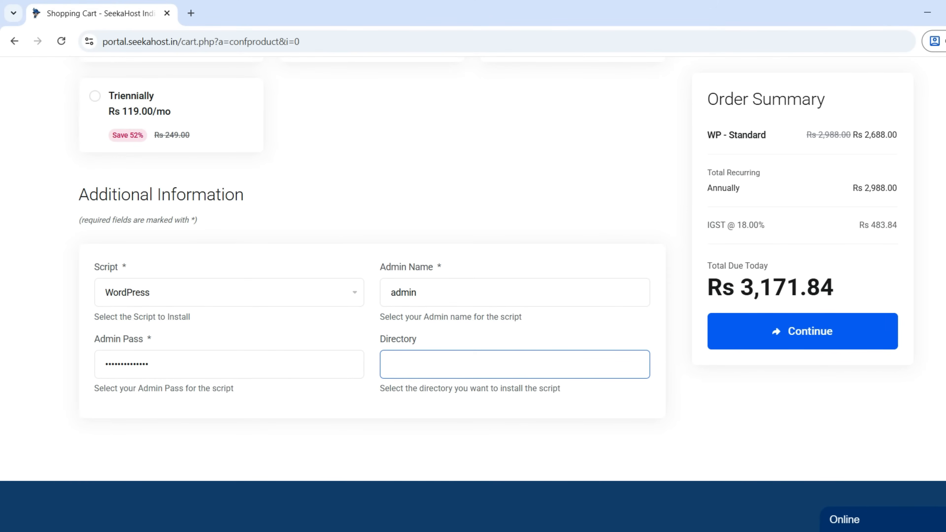
pyautogui.press('Return')
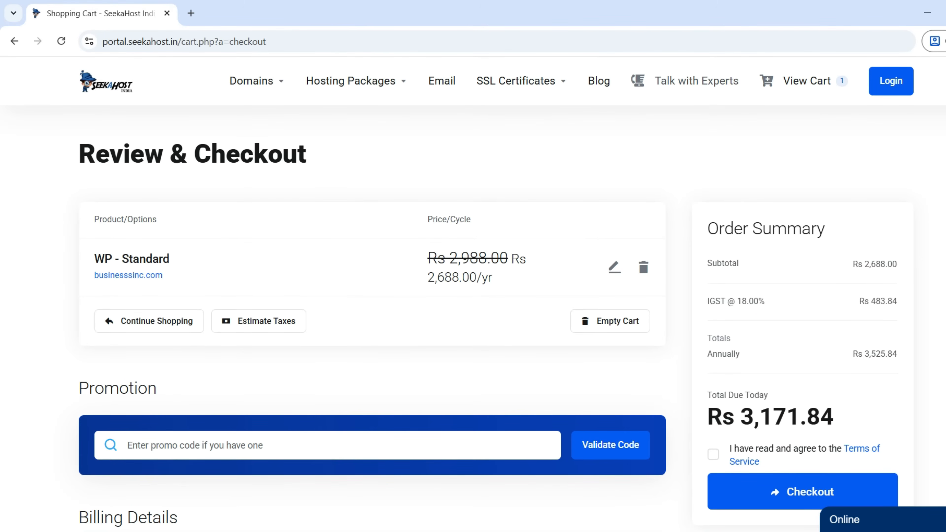
# Step: Try the existing-customer login fields, then switch back to creating a new account
pyautogui.scroll(-8, 373, 298)
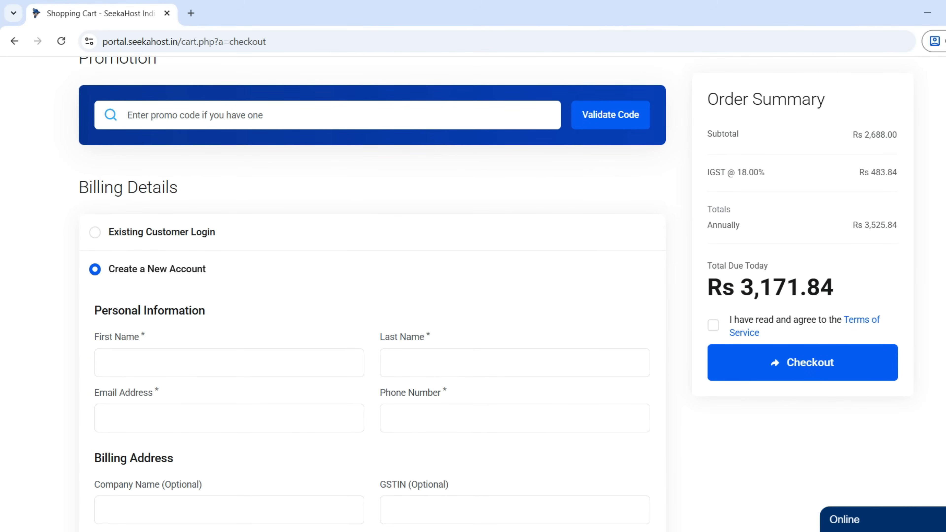
pyautogui.click(95, 232)
pyautogui.click(208, 300)
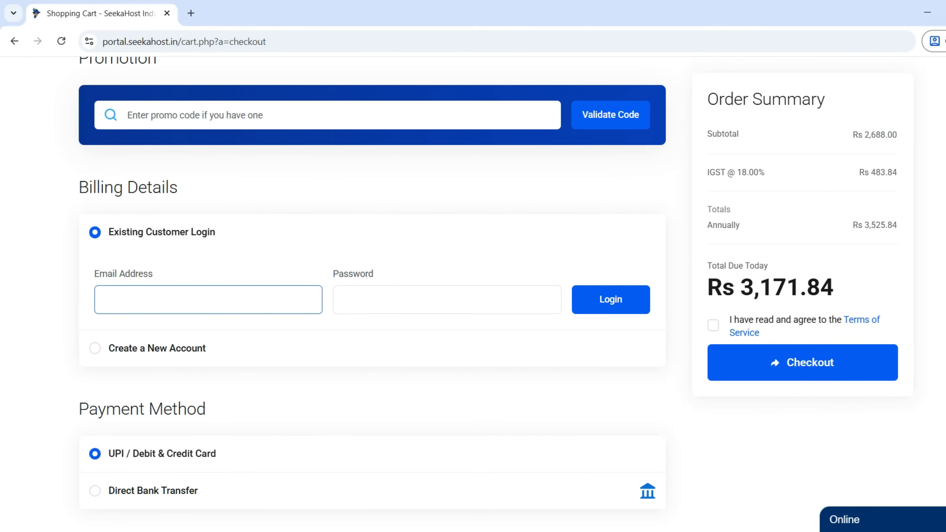
pyautogui.click(447, 299)
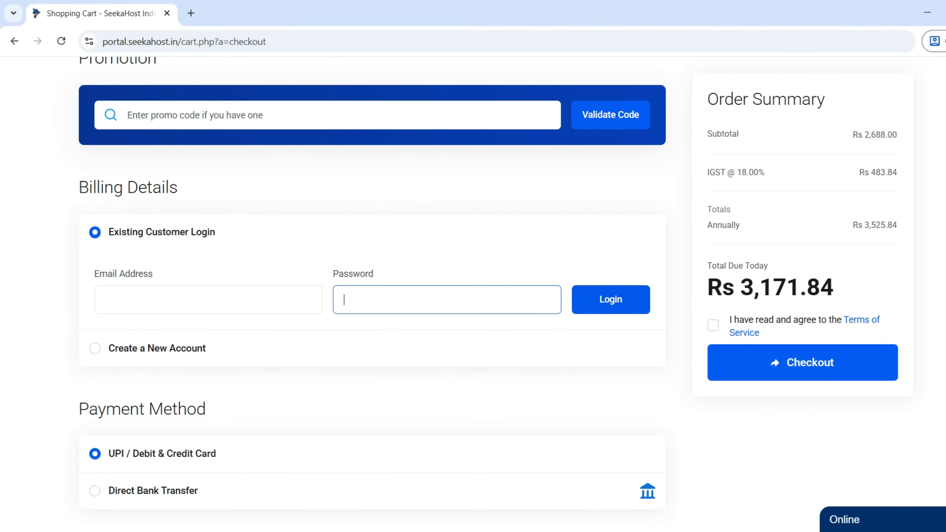
pyautogui.scroll(-1, 373, 299)
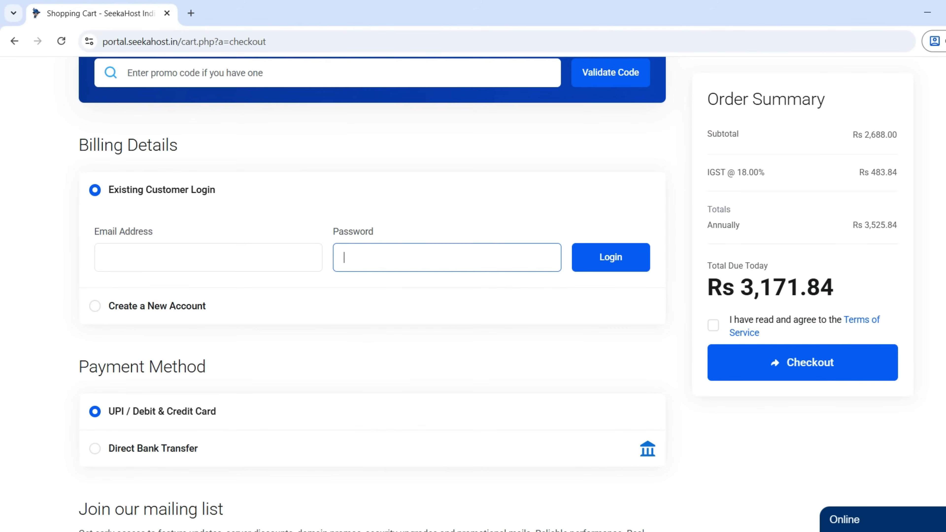
pyautogui.click(157, 306)
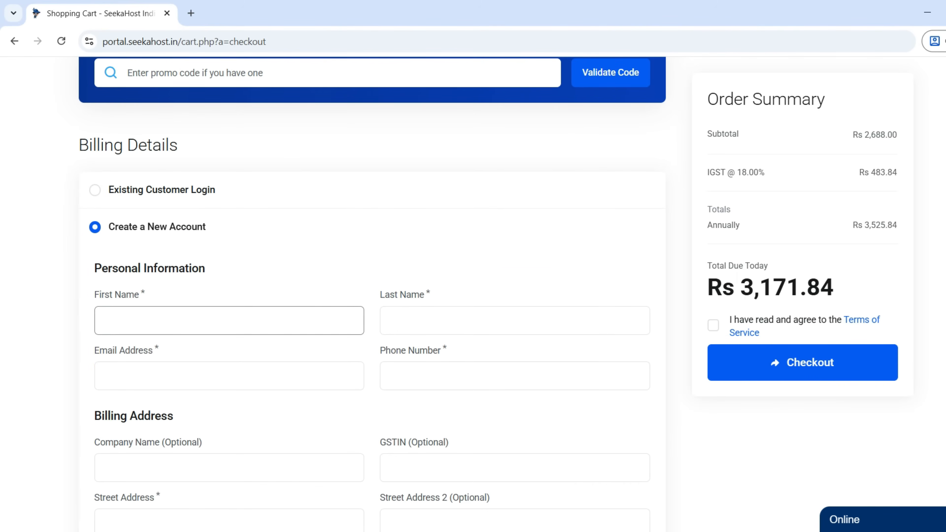
pyautogui.scroll(-4, 229, 320)
pyautogui.scroll(-6, 229, 319)
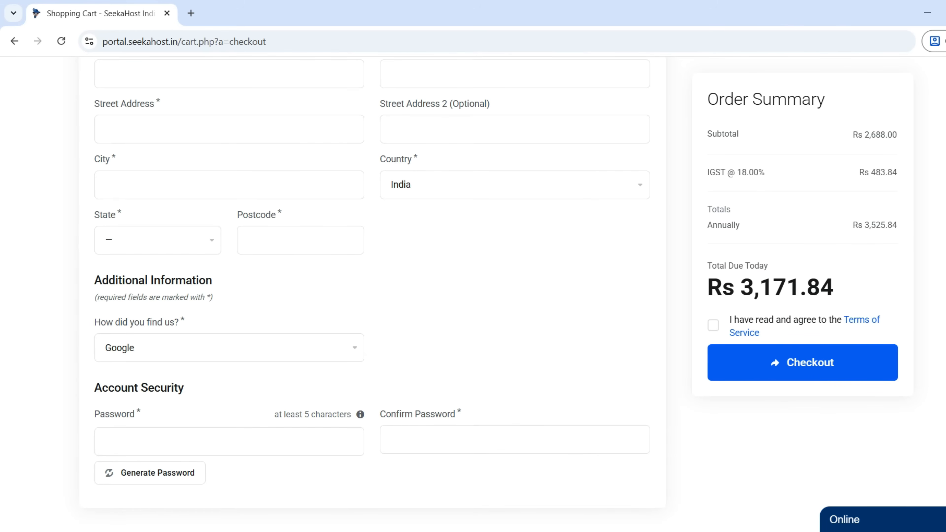
pyautogui.scroll(-7, 229, 319)
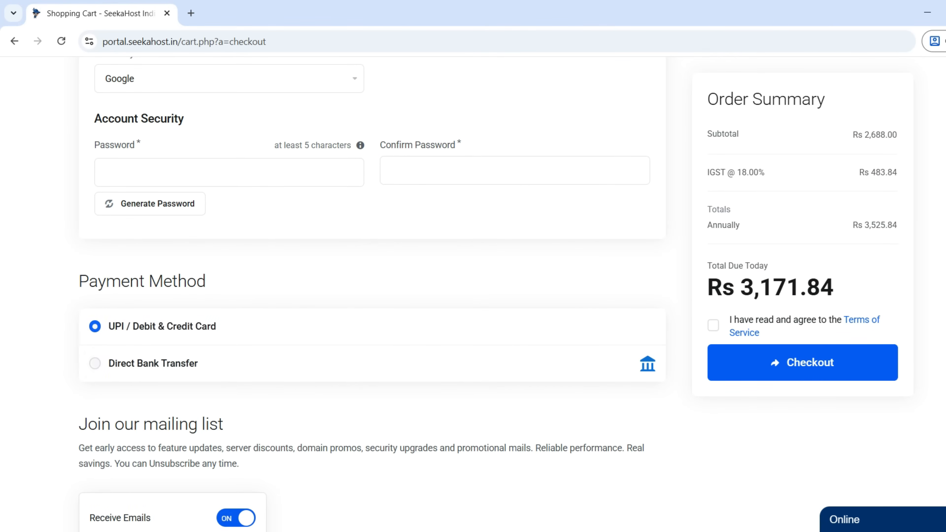
# Step: Keep UPI / Debit & Credit Card payment, accept the Terms of Service and place the order
pyautogui.click(95, 364)
pyautogui.click(95, 326)
pyautogui.scroll(-2, 373, 294)
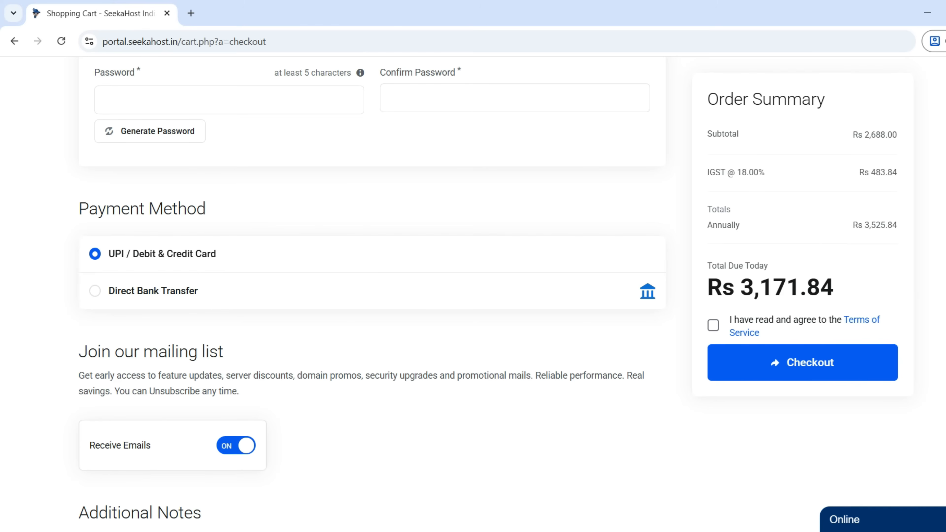
pyautogui.click(713, 326)
pyautogui.click(803, 362)
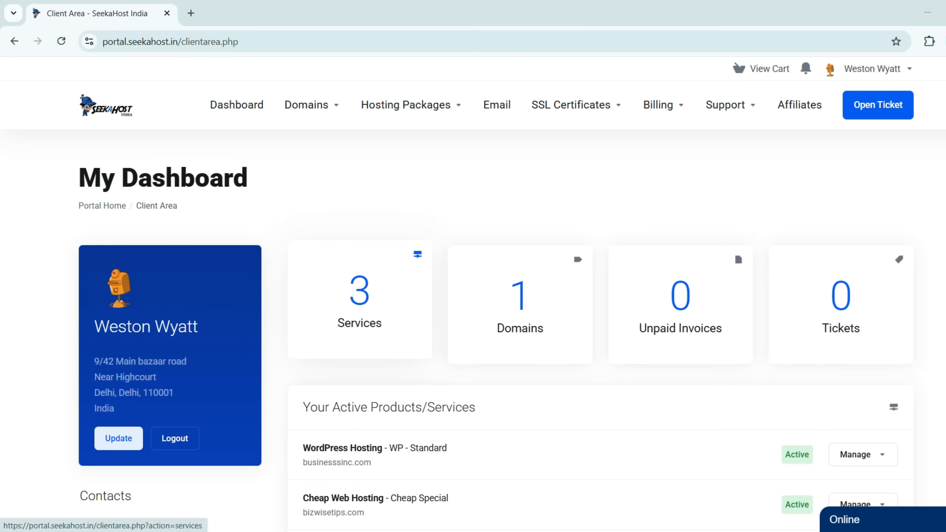
# Step: Log in to cPanel from the businesssinc.com WordPress Hosting service's Manage page
pyautogui.click(360, 300)
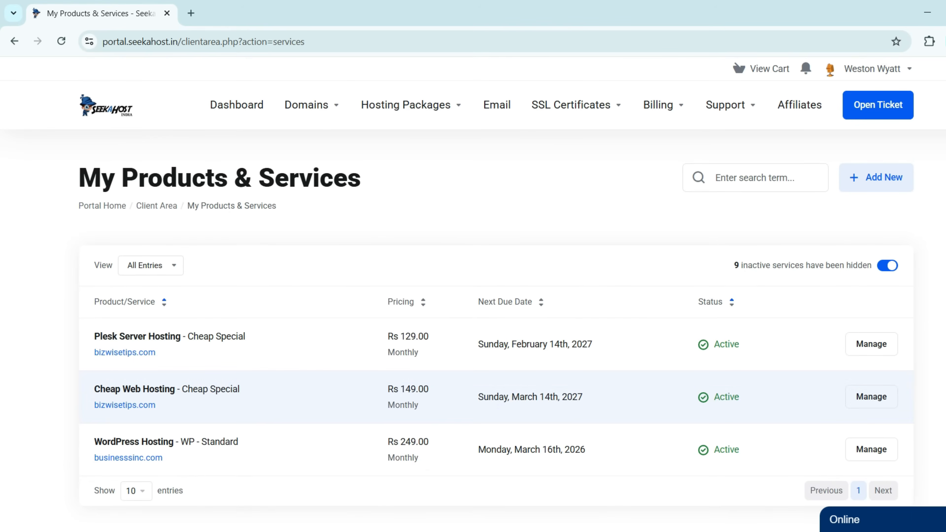
pyautogui.scroll(-2, 473, 395)
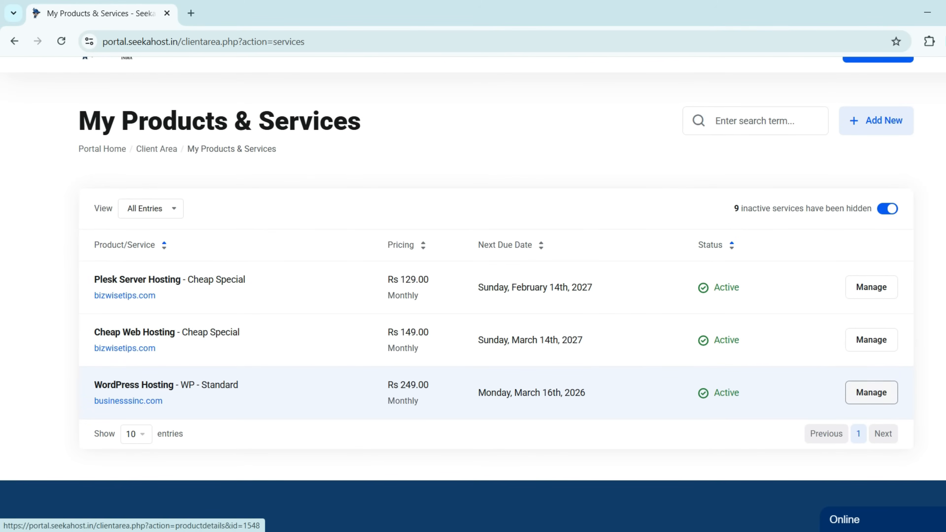
pyautogui.click(871, 393)
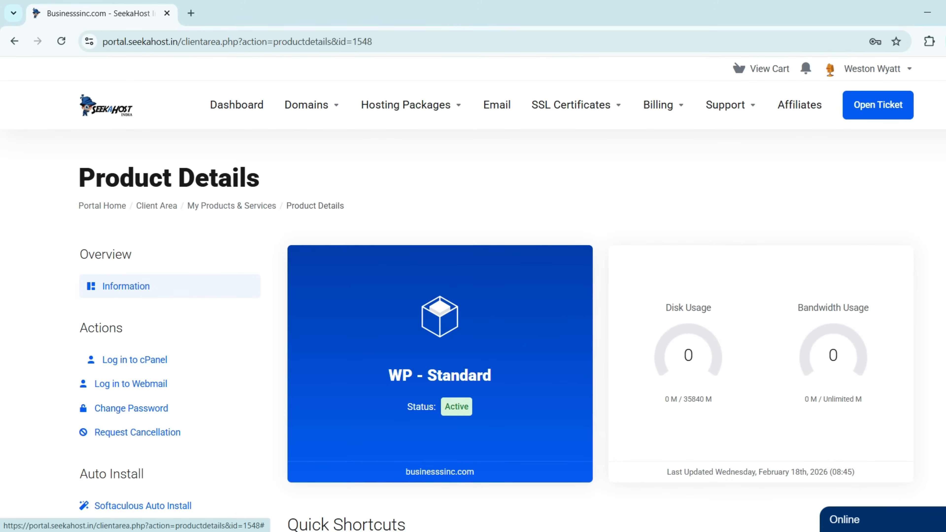
pyautogui.click(134, 360)
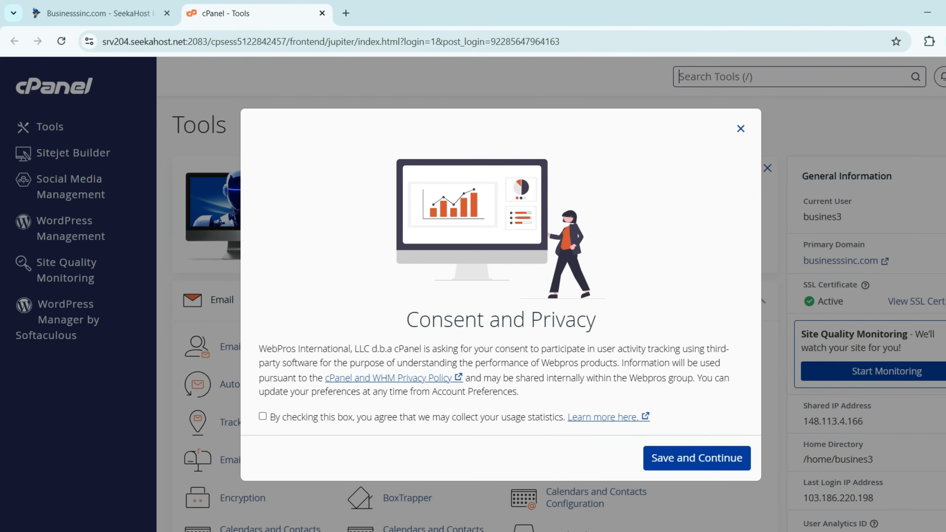
# Step: Dismiss the consent prompt and log into businesssinc.com's WordPress admin via WordPress Manager by Softaculous
pyautogui.click(741, 128)
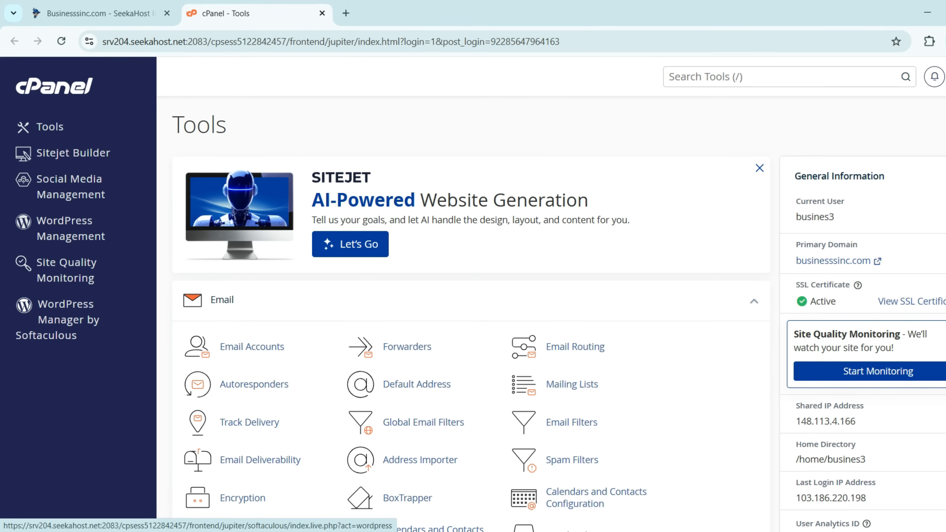
pyautogui.click(65, 320)
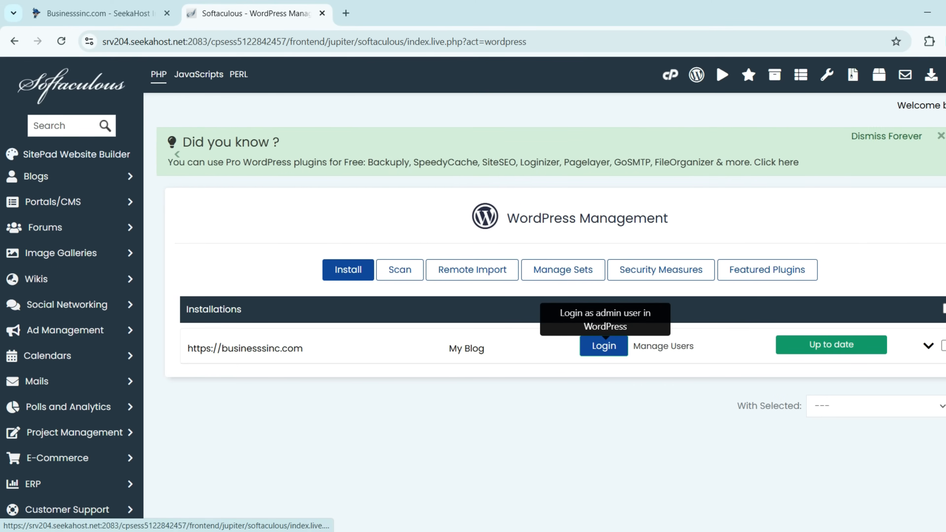
pyautogui.click(604, 345)
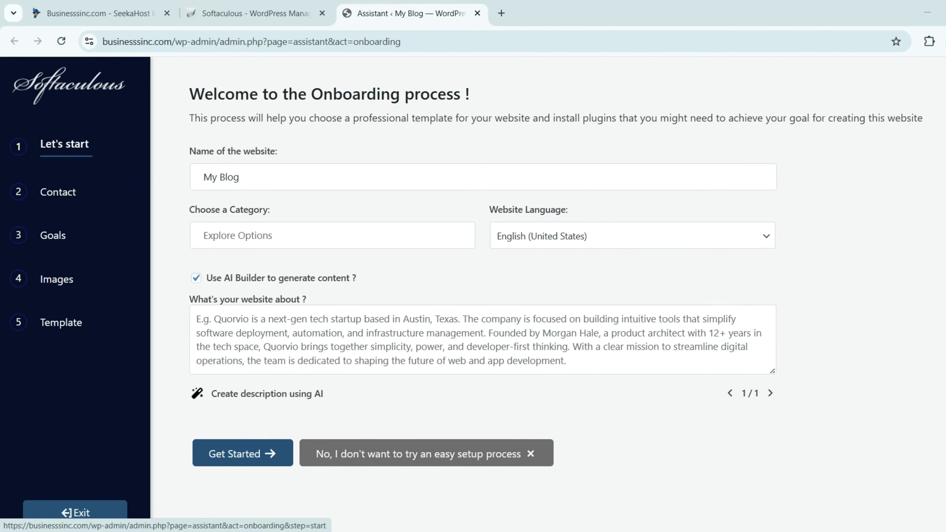
# Step: Choose the Hosting category, keep English (United States), and paste the Seekahost India site description
pyautogui.click(239, 177)
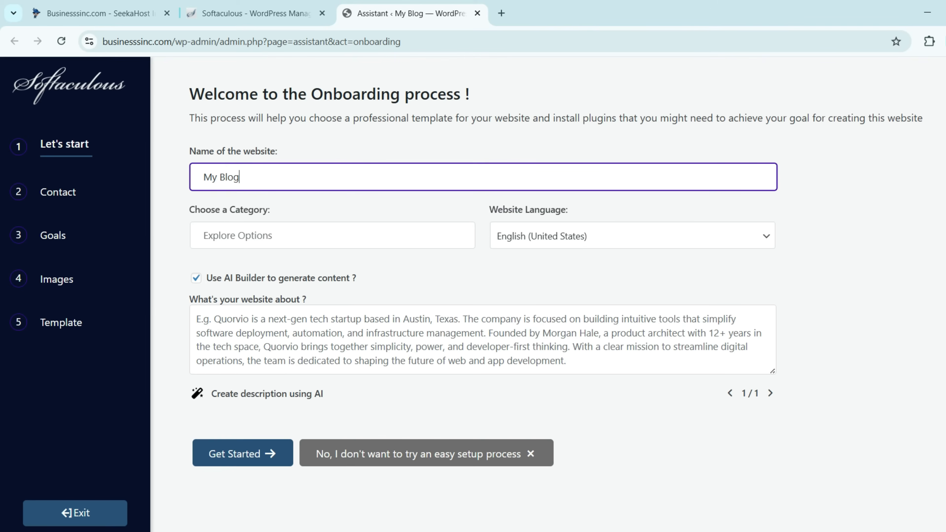
pyautogui.click(333, 235)
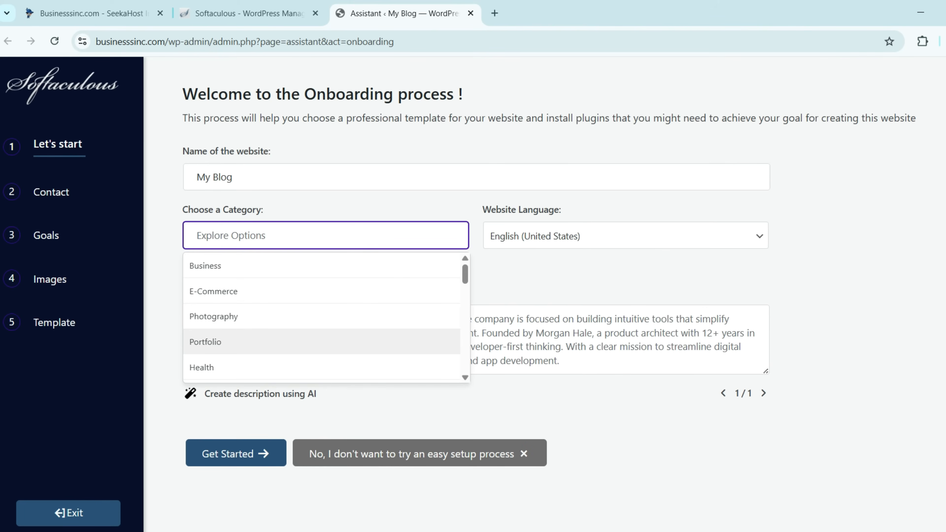
pyautogui.scroll(-5, 320, 342)
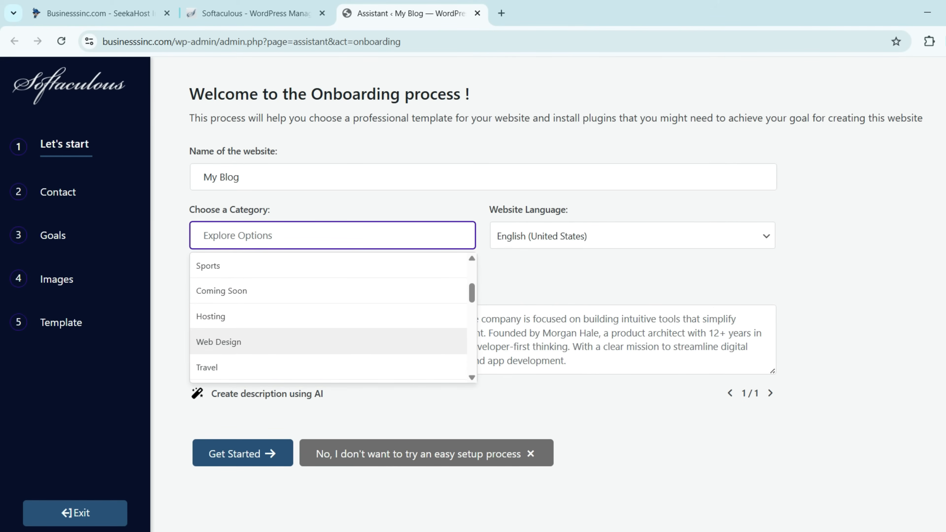
pyautogui.press('Up')
pyautogui.press('Return')
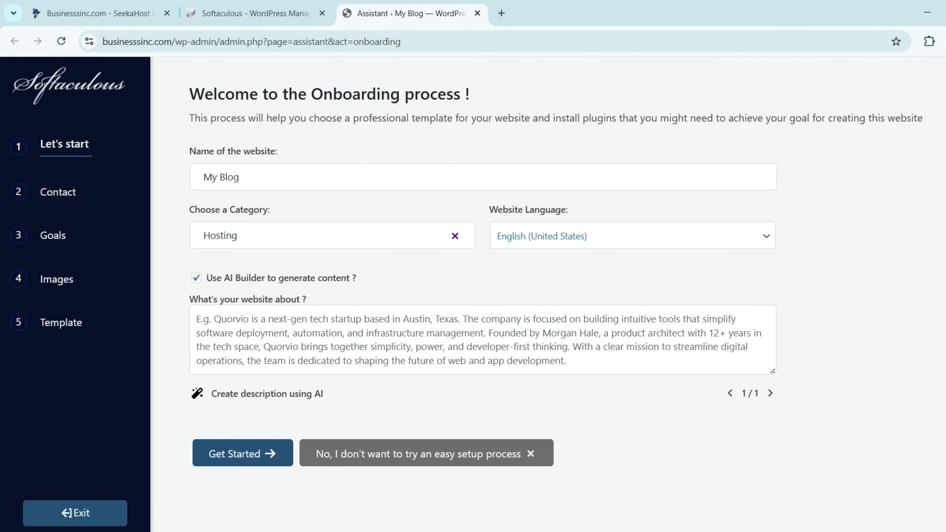
pyautogui.click(632, 236)
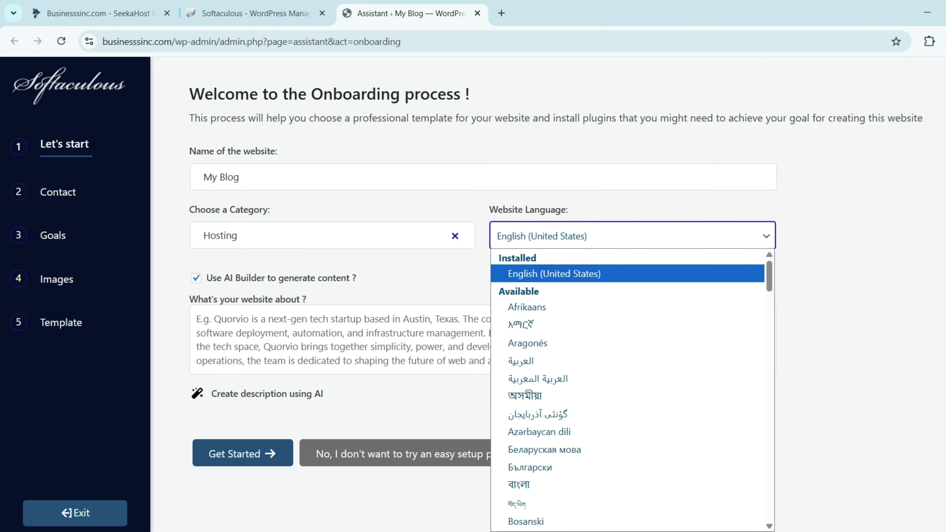
pyautogui.press('Escape')
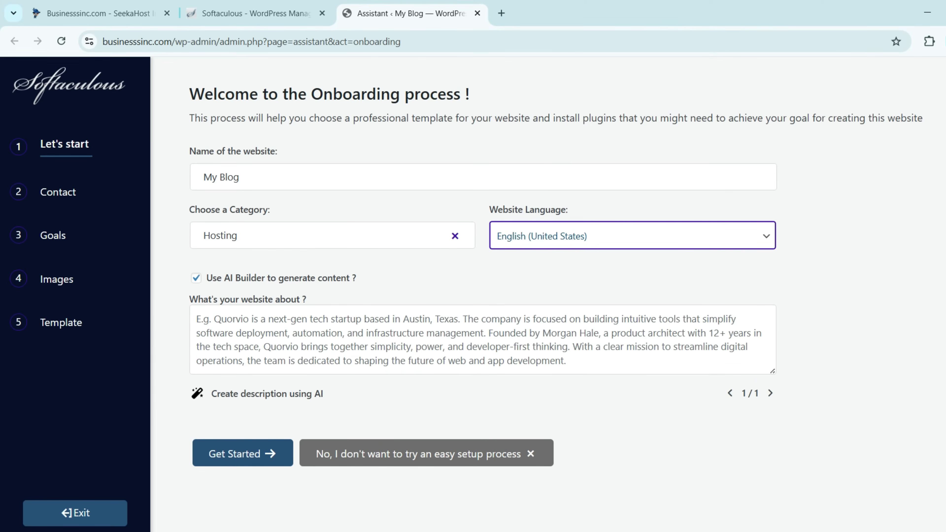
pyautogui.click(482, 339)
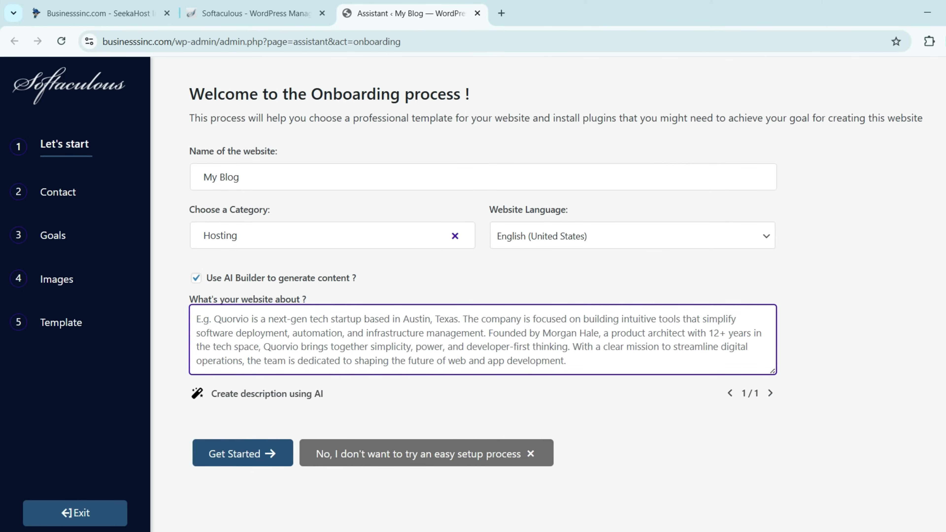
pyautogui.write('Create a modern, fast, mobile-responsive website for Seekahost India, a web hosting and domain registration company in India. The site should include Home, Hosting Plans, Domains, About, and Contact pages. Focus on speed, security, affordability, and 24/7 support. Add pricing tables, domain search, strong CTAs, SEO optimization, and lead capture forms.')
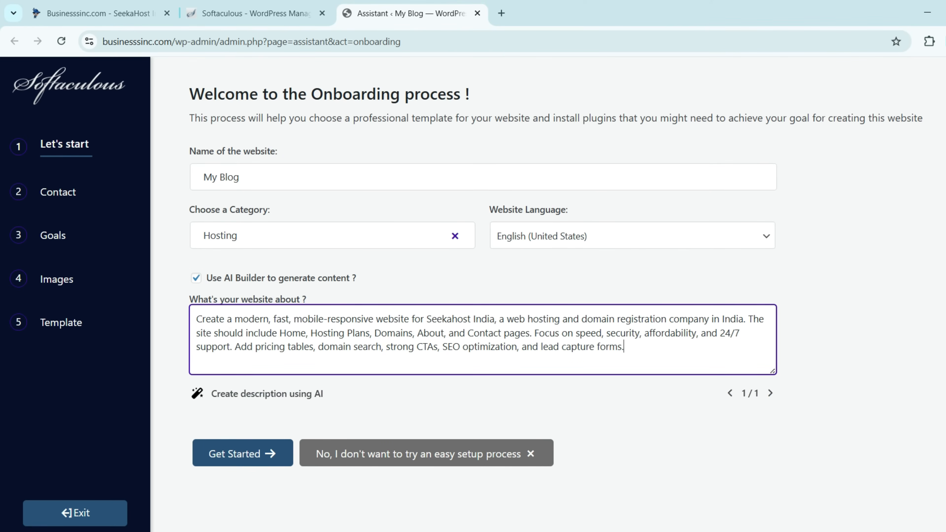
pyautogui.click(269, 453)
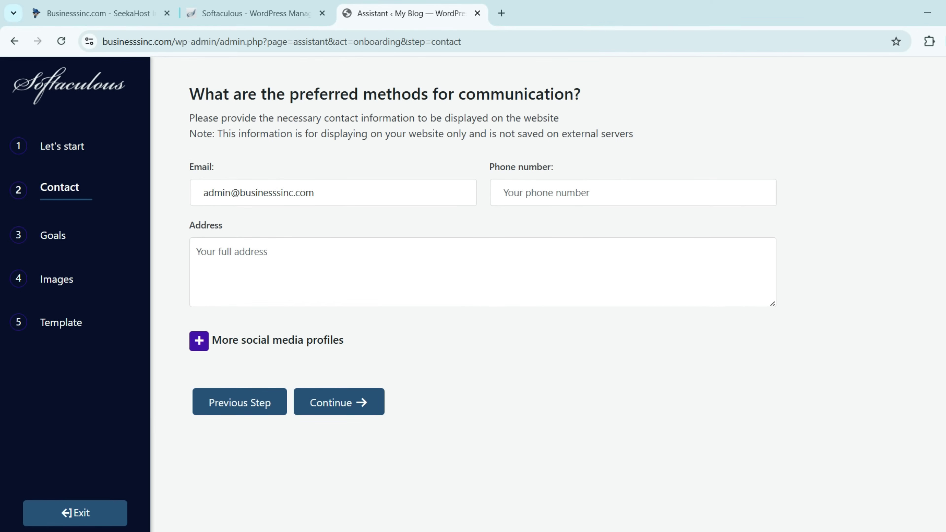
# Step: Review the contact email, phone and address fields and expand more social media profiles
pyautogui.click(333, 192)
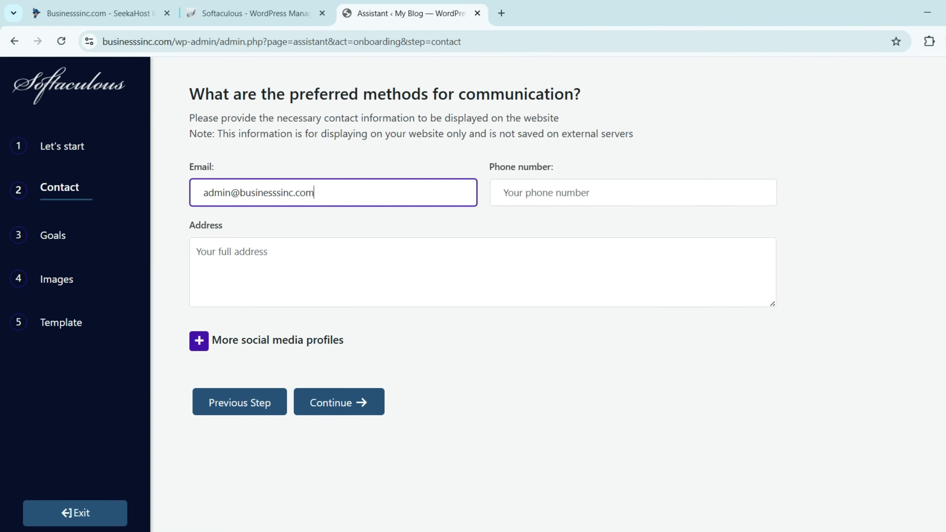
pyautogui.click(633, 192)
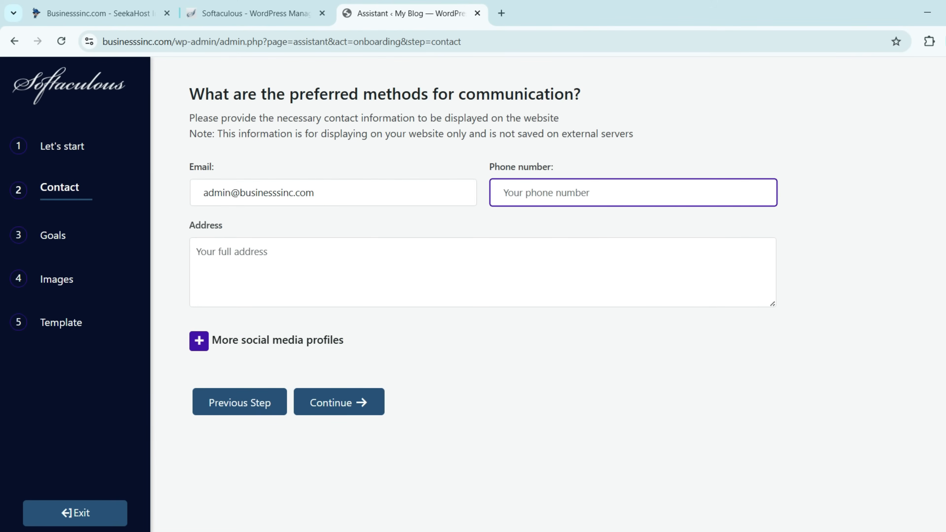
pyautogui.click(483, 273)
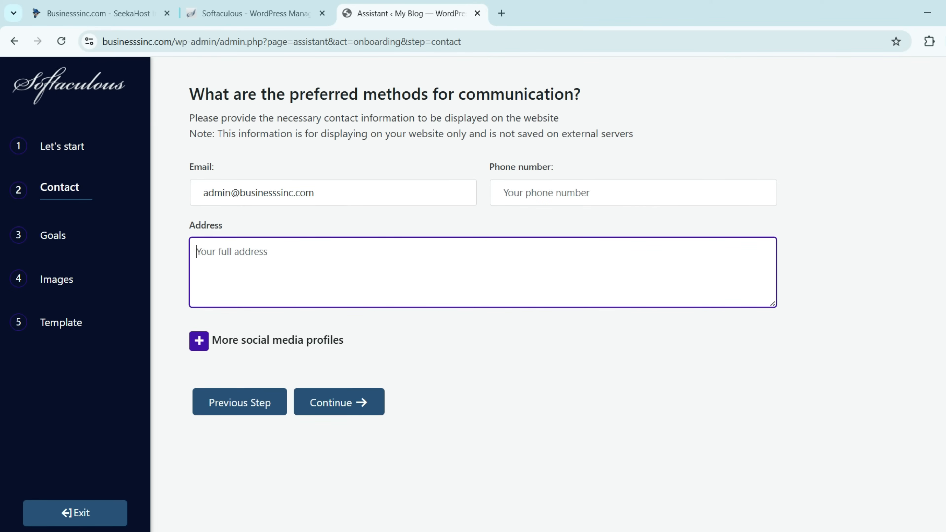
pyautogui.click(199, 341)
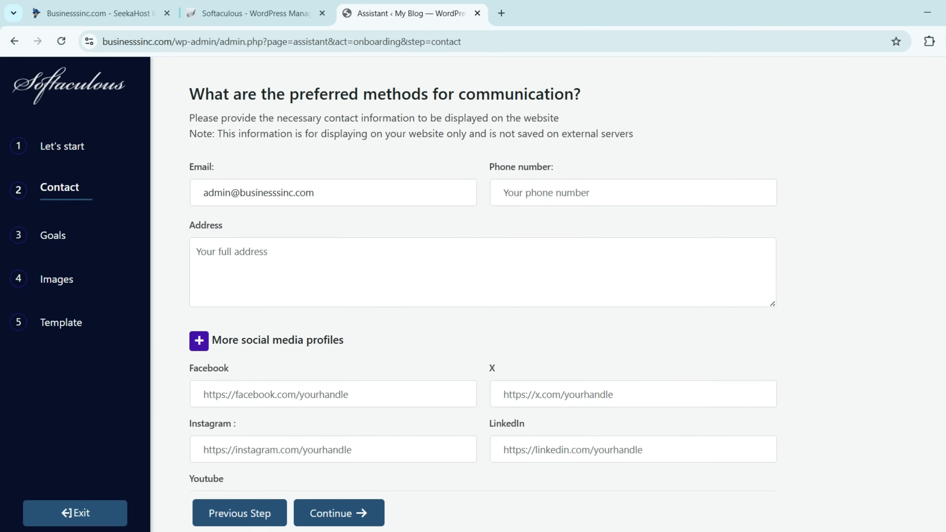
pyautogui.scroll(-2, 483, 294)
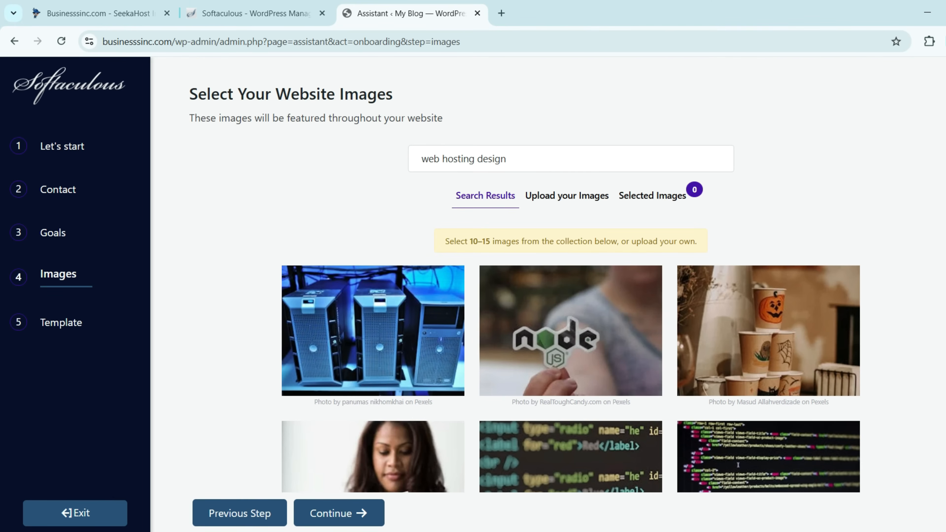
# Step: Check the image upload window and the selected-images view, then return to search results
pyautogui.scroll(-7, 570, 276)
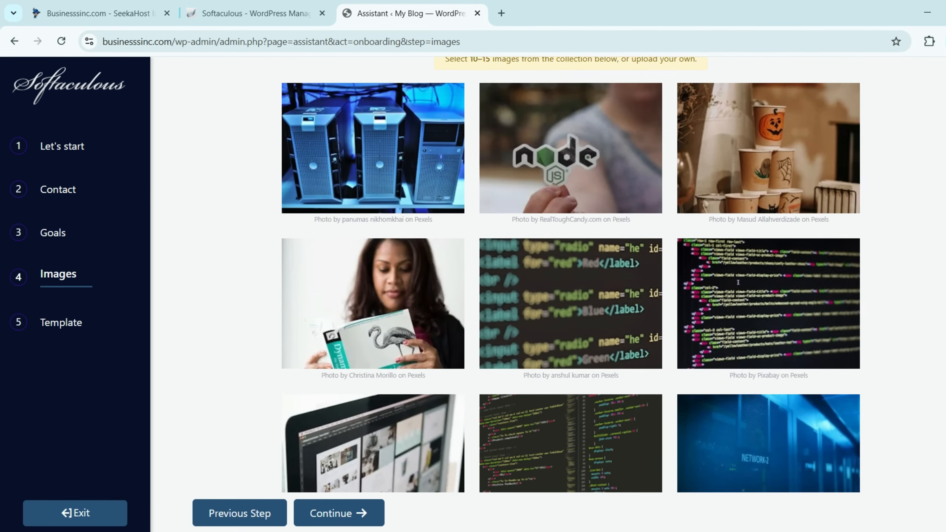
pyautogui.scroll(-3, 570, 276)
pyautogui.scroll(10, 570, 276)
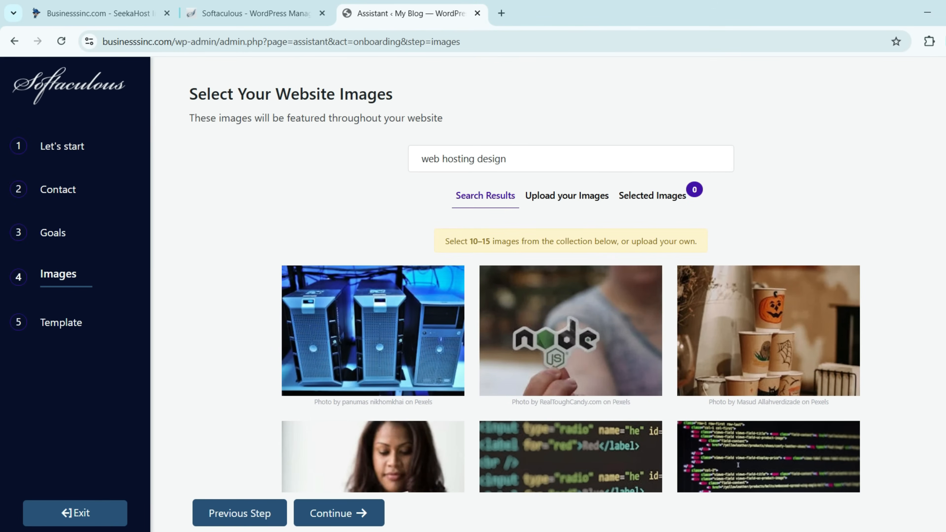
pyautogui.click(567, 196)
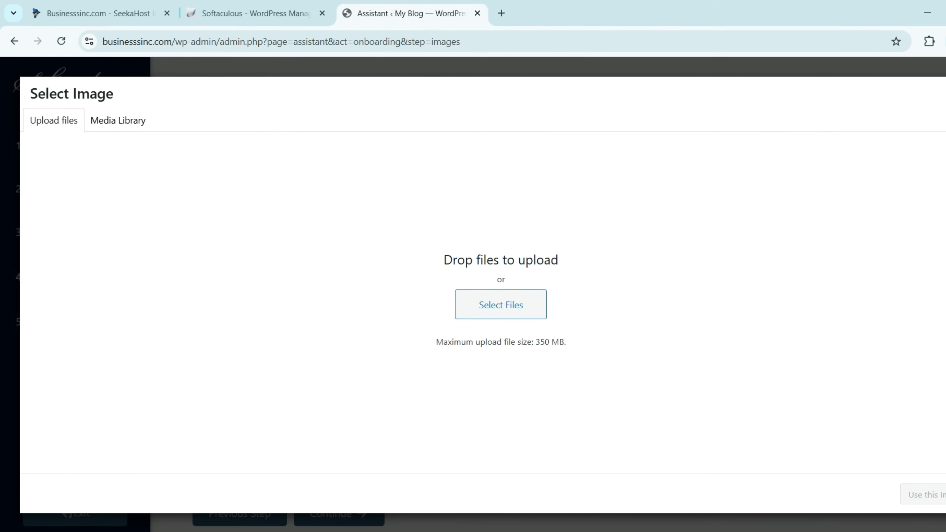
pyautogui.press('Escape')
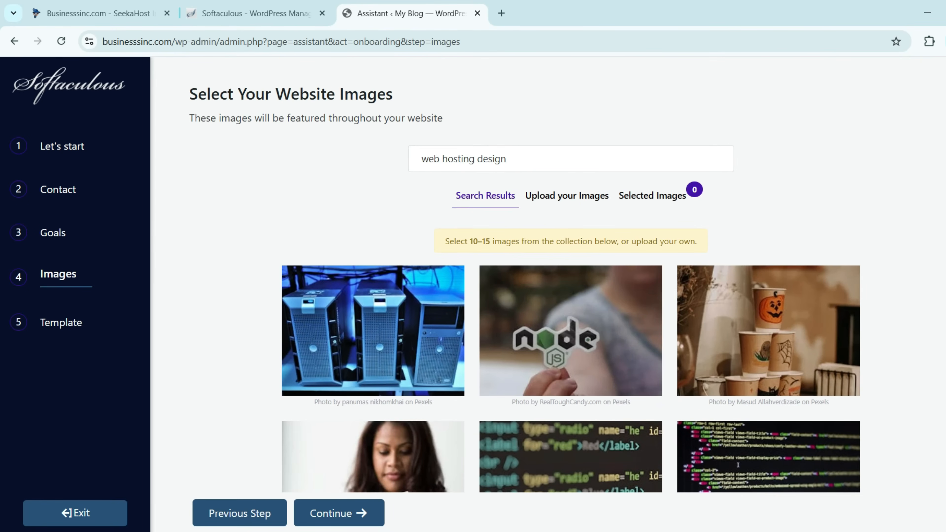
pyautogui.click(652, 195)
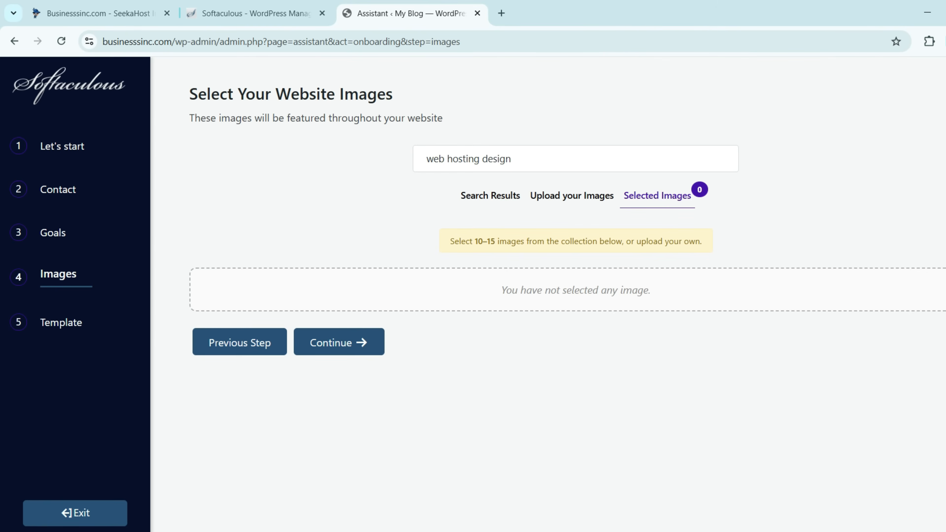
pyautogui.click(490, 196)
pyautogui.scroll(-2, 738, 384)
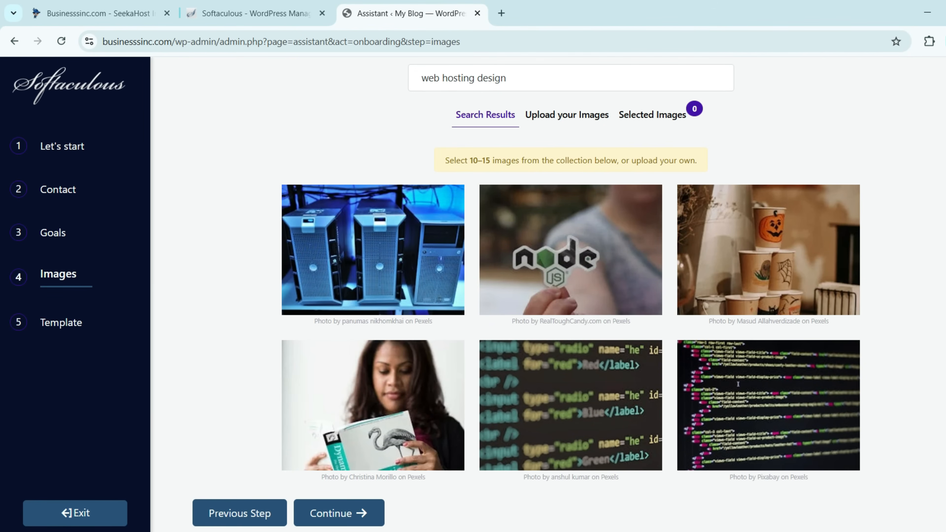
# Step: Select about a dozen server, code, network and web photos for the site
pyautogui.click(373, 250)
pyautogui.click(571, 250)
pyautogui.click(738, 203)
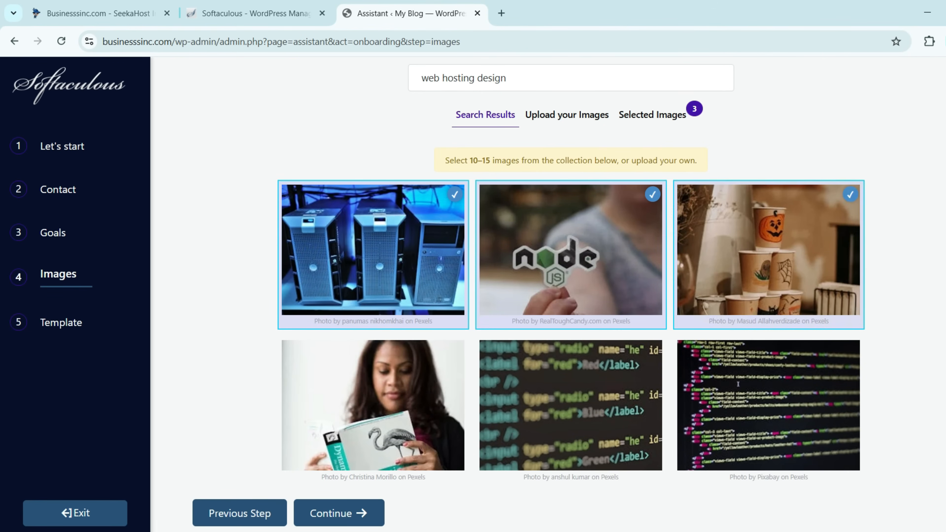
pyautogui.scroll(-4, 738, 204)
pyautogui.click(738, 204)
pyautogui.click(571, 224)
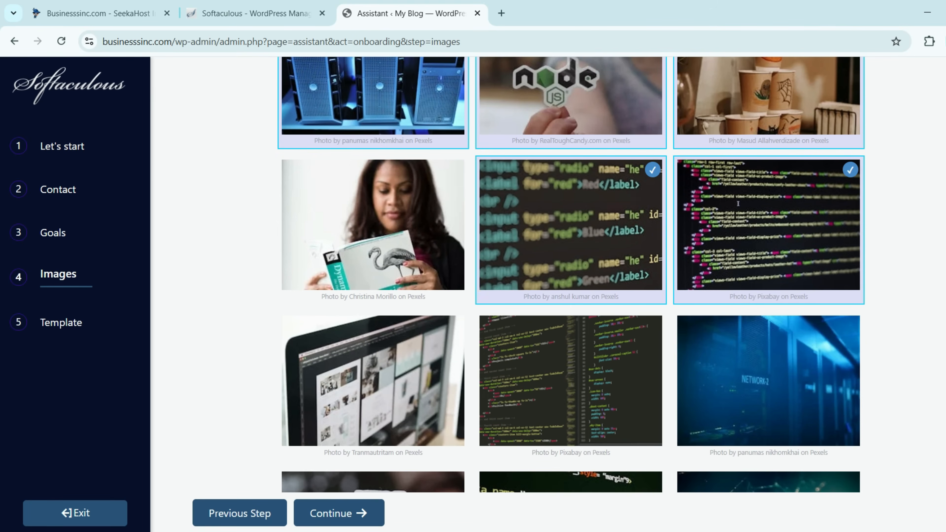
pyautogui.click(570, 380)
pyautogui.click(372, 381)
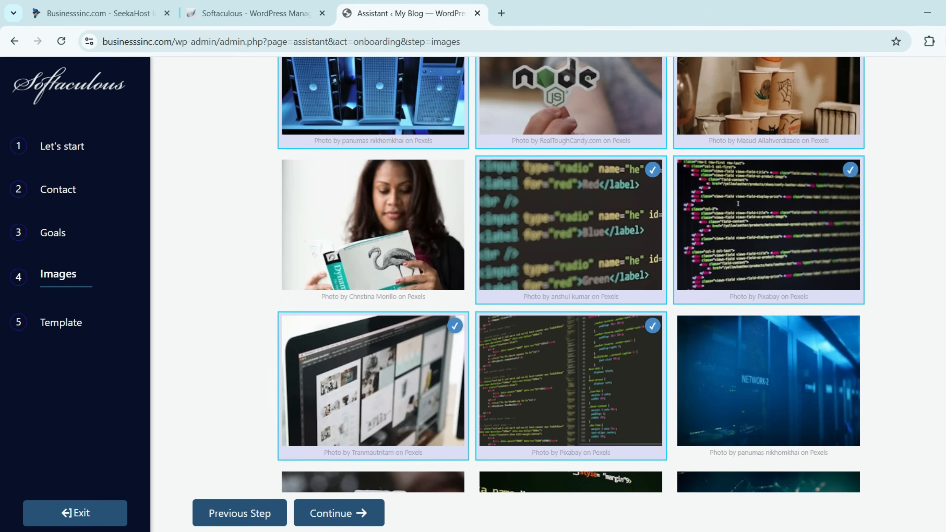
pyautogui.click(768, 380)
pyautogui.scroll(-4, 768, 380)
pyautogui.click(769, 387)
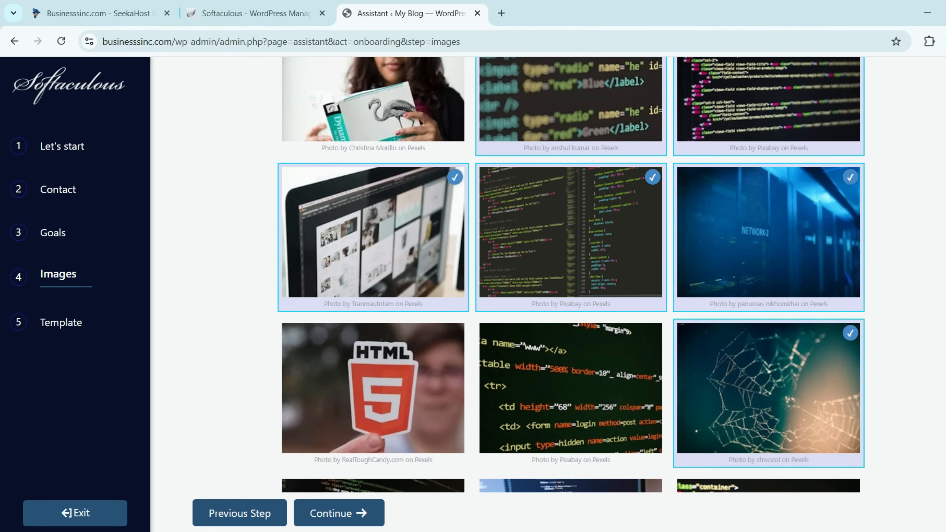
pyautogui.click(571, 388)
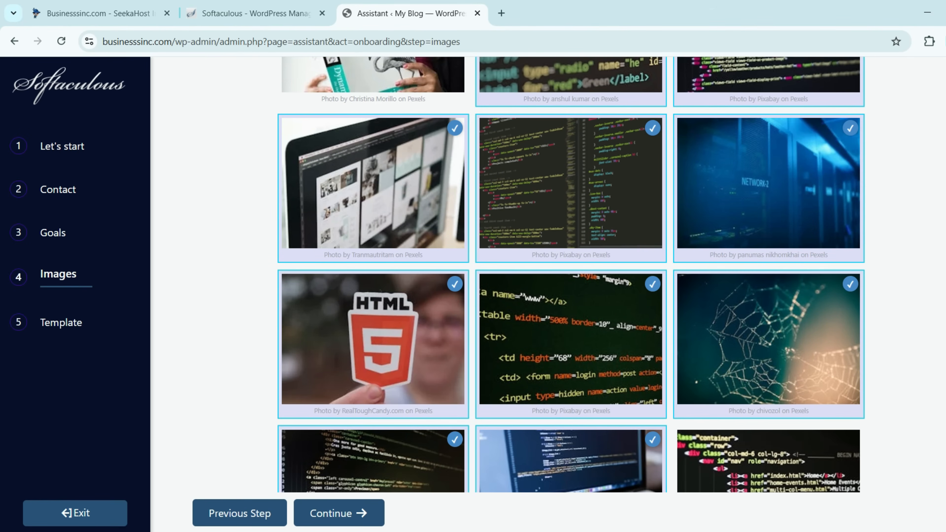
pyautogui.click(339, 513)
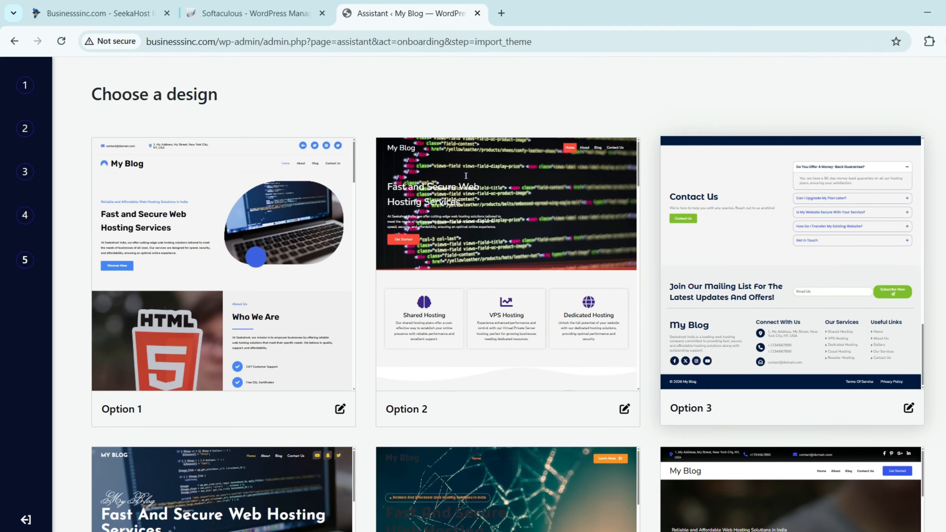
pyautogui.scroll(-3, 466, 175)
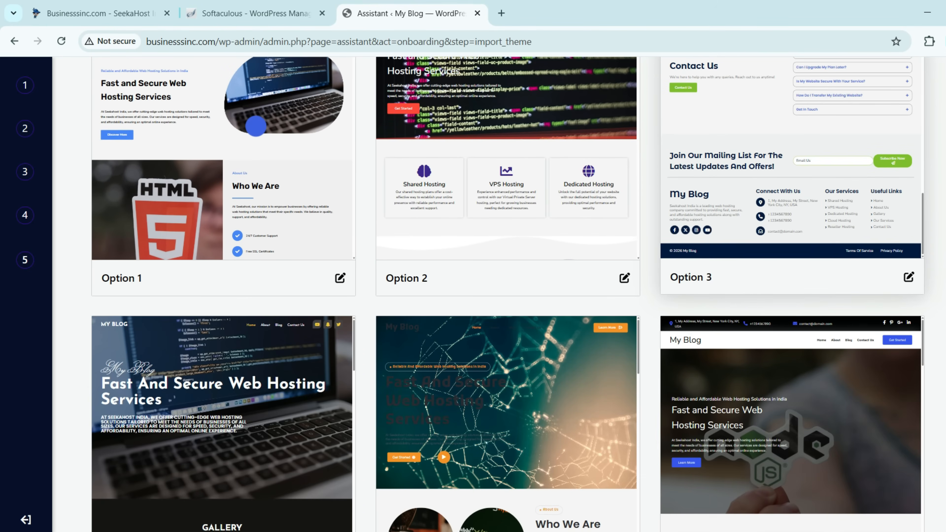
pyautogui.scroll(-4, 465, 175)
pyautogui.scroll(-9, 506, 295)
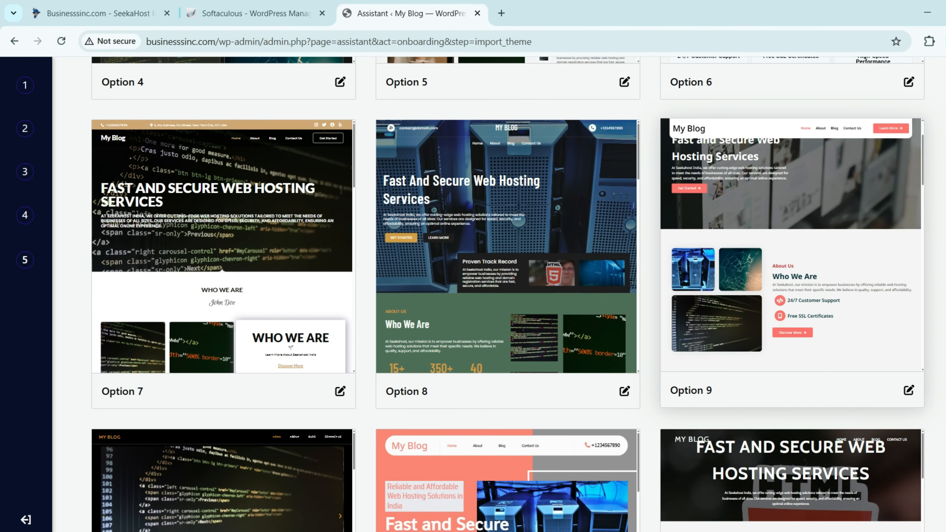
pyautogui.scroll(-5, 789, 317)
pyautogui.scroll(-3, 506, 261)
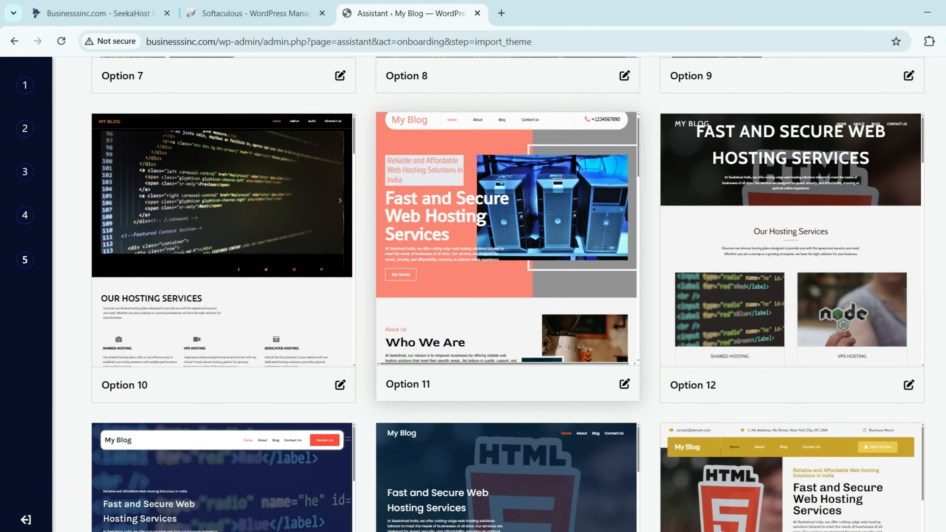
pyautogui.scroll(-5, 507, 298)
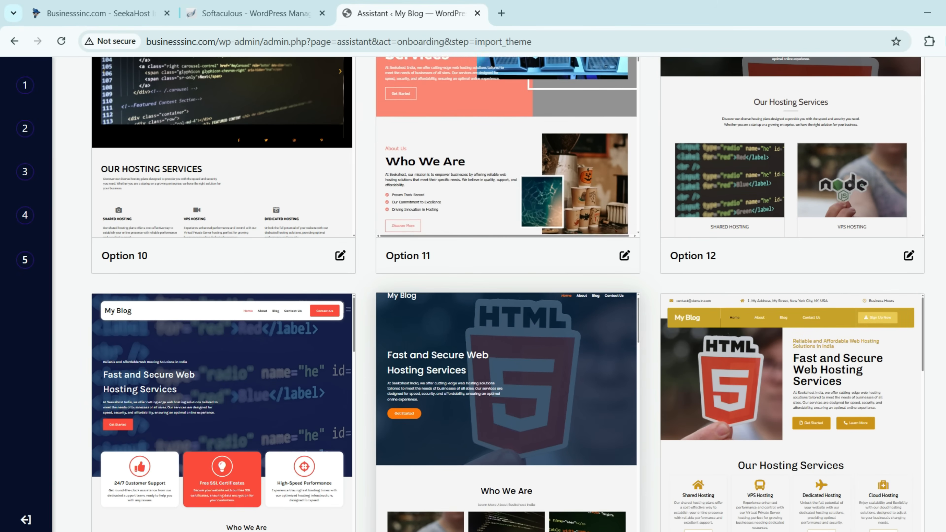
pyautogui.click(223, 348)
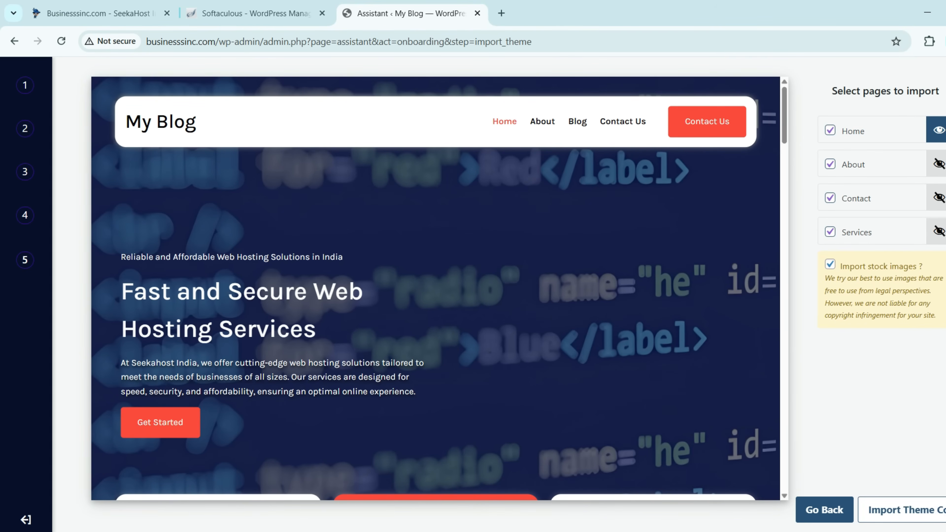
# Step: Import the Option 13 template with the Home, About, Contact and Services pages
pyautogui.click(901, 510)
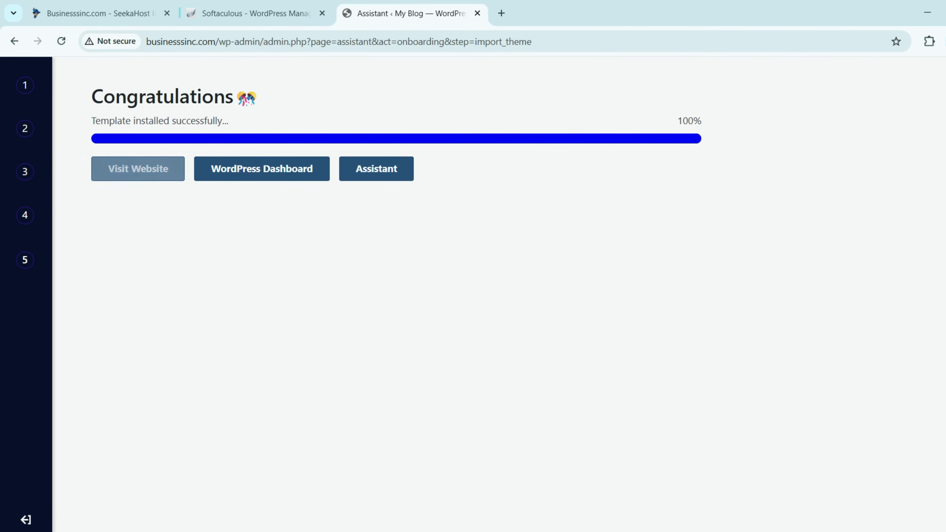
# Step: Open the live businesssinc.com site, accept all cookies, and scroll through the homepage sections
pyautogui.click(138, 169)
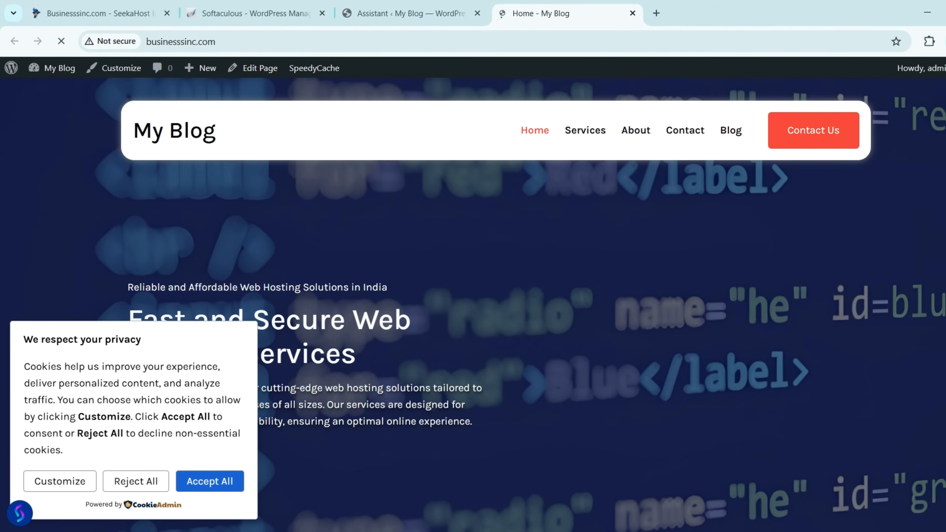
pyautogui.click(209, 482)
pyautogui.scroll(-15, 210, 481)
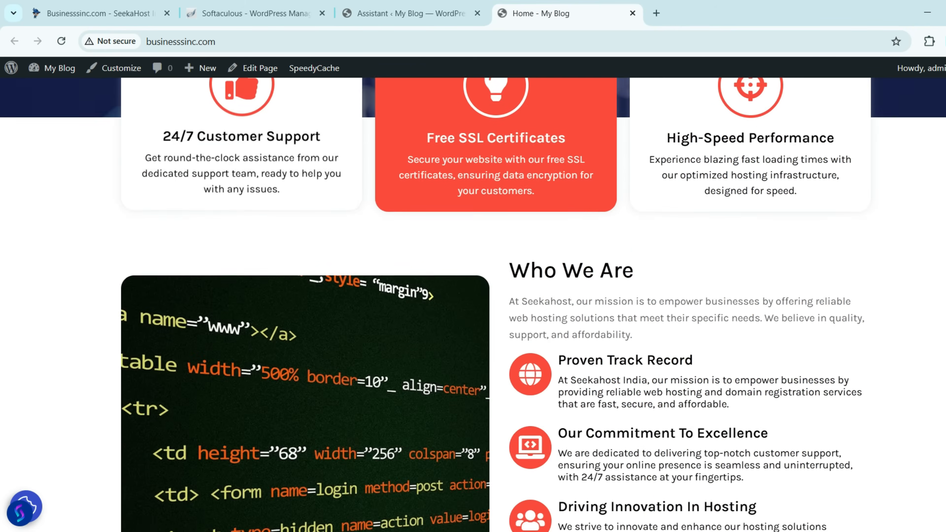
pyautogui.scroll(-10, 473, 305)
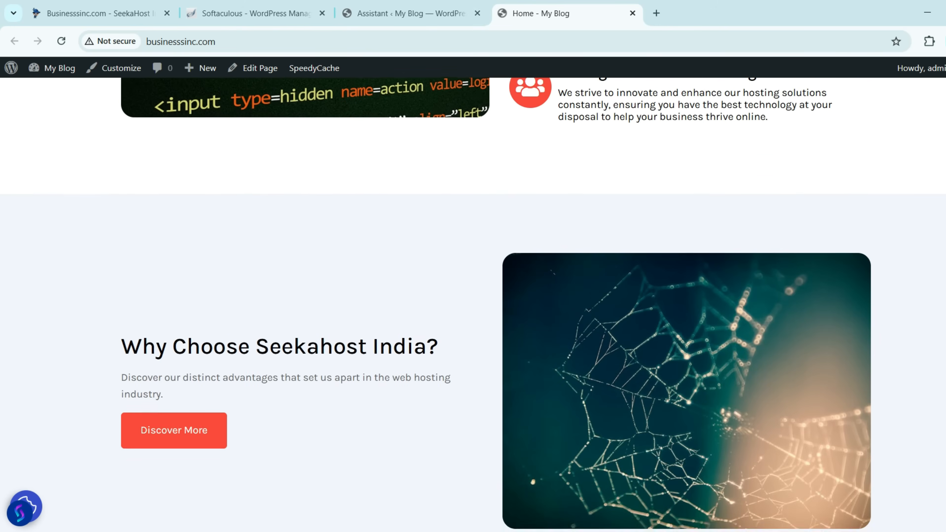
pyautogui.scroll(-15, 473, 304)
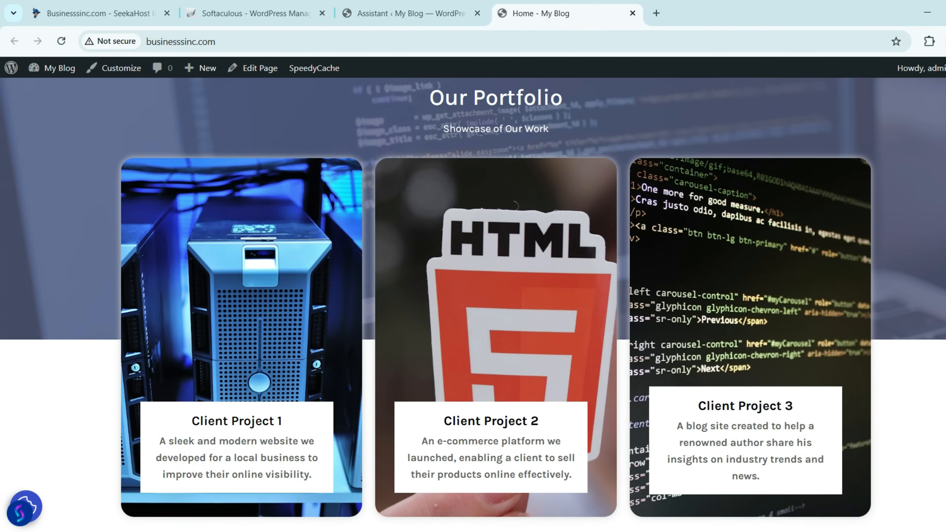
pyautogui.scroll(-1, 473, 304)
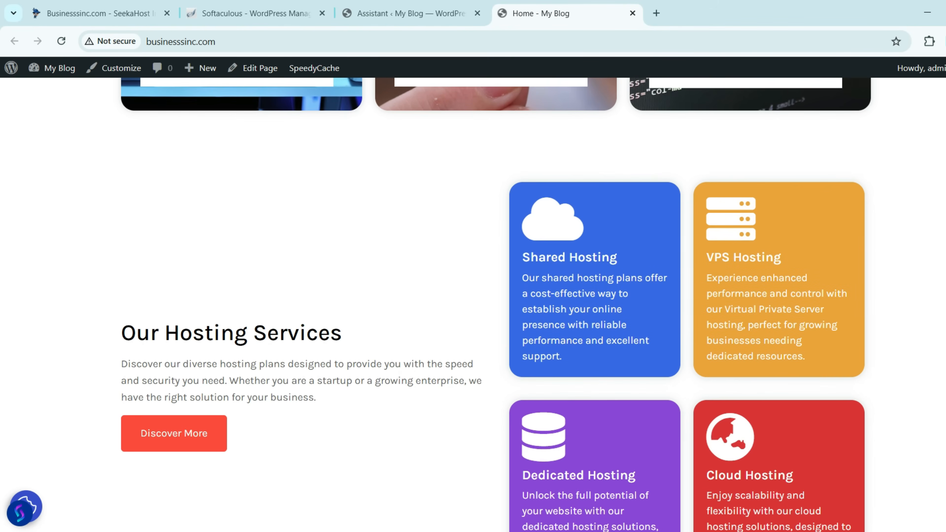
pyautogui.scroll(-15, 342, 188)
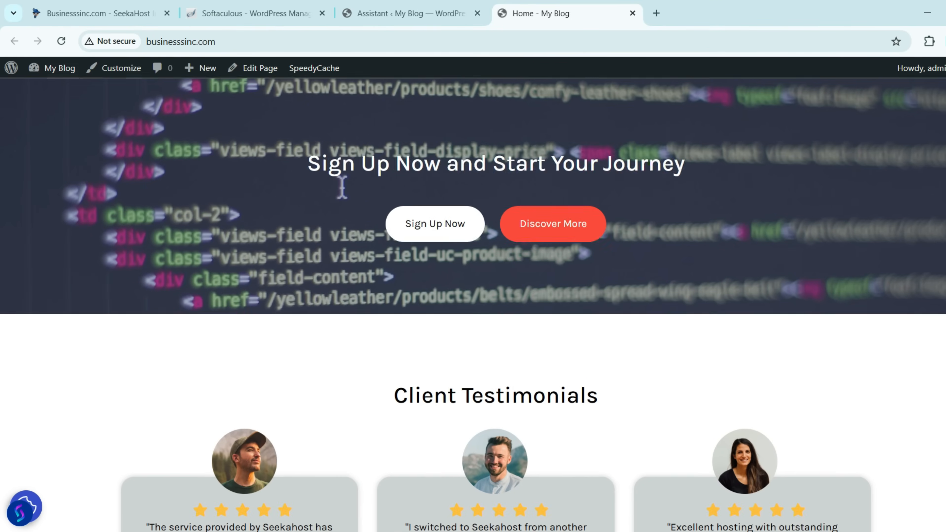